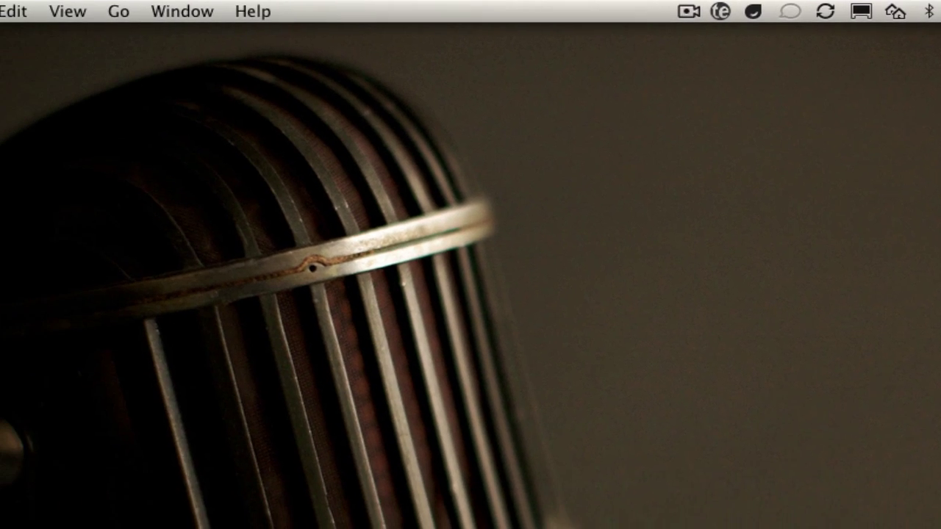
Switch to Chrome and view the product pages for the LaCie Rugged hard disk and the Kingwin EZD-2536 dock.
{"action": "key", "text": "super+Tab"}
{"action": "key", "text": "super+Tab"}
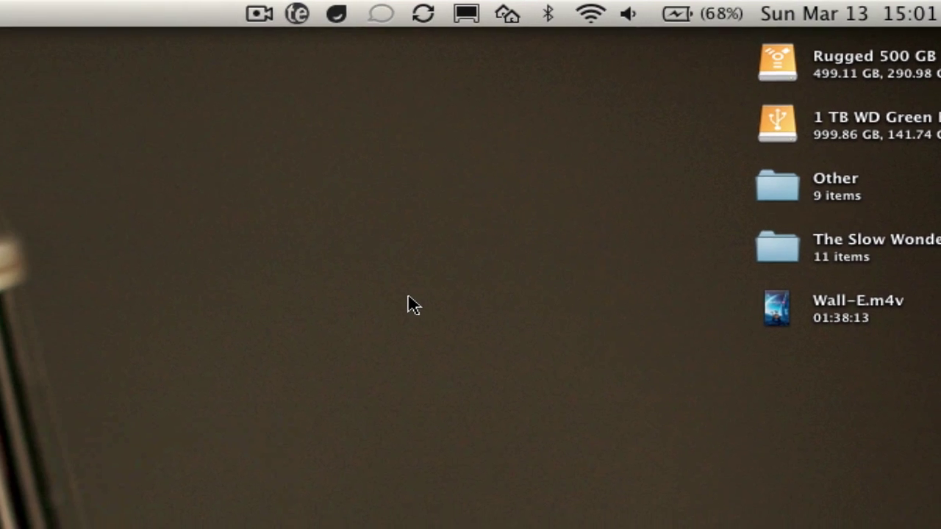
{"action": "key", "text": "super+Tab"}
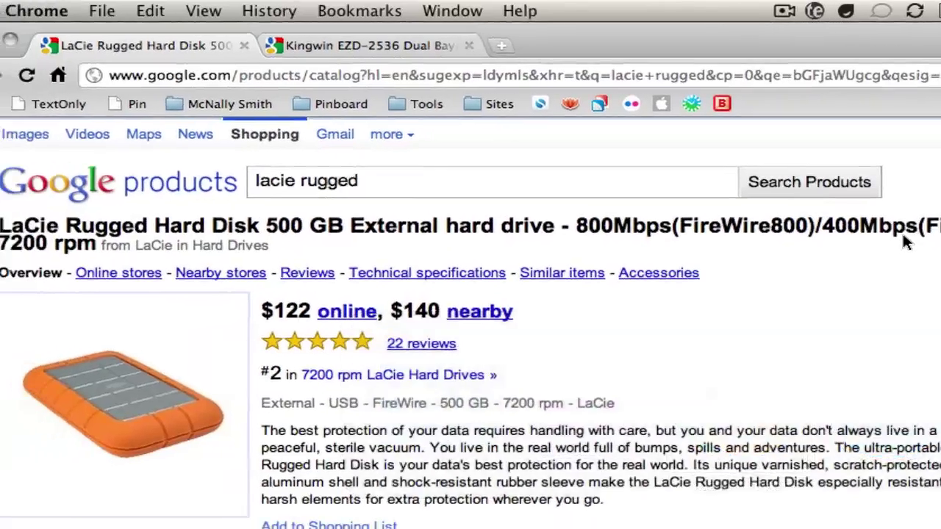
{"action": "key", "text": "ctrl+Tab"}
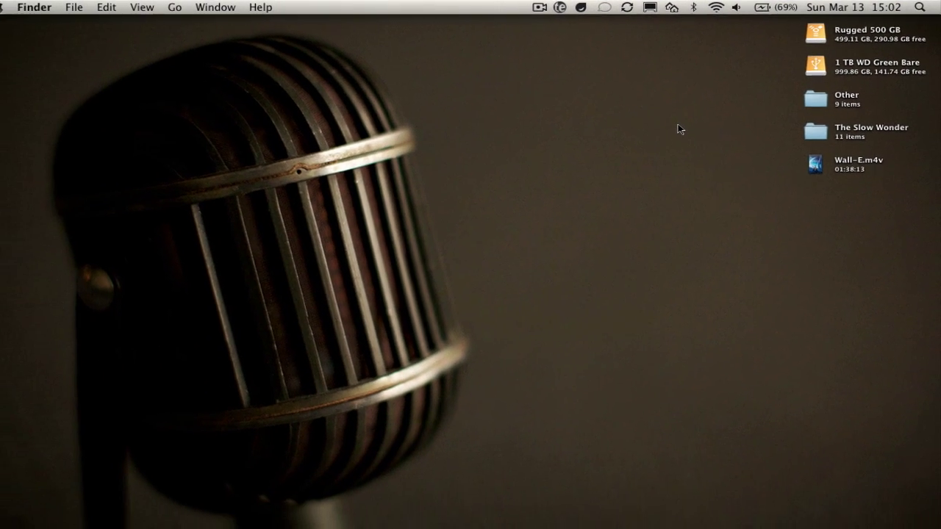
Switch to iTunes to view the music library, and hide it again to expose the desktop.
{"action": "key", "text": "super+Tab"}
{"action": "key", "text": "super+Tab"}
{"action": "key", "text": "super+Tab"}
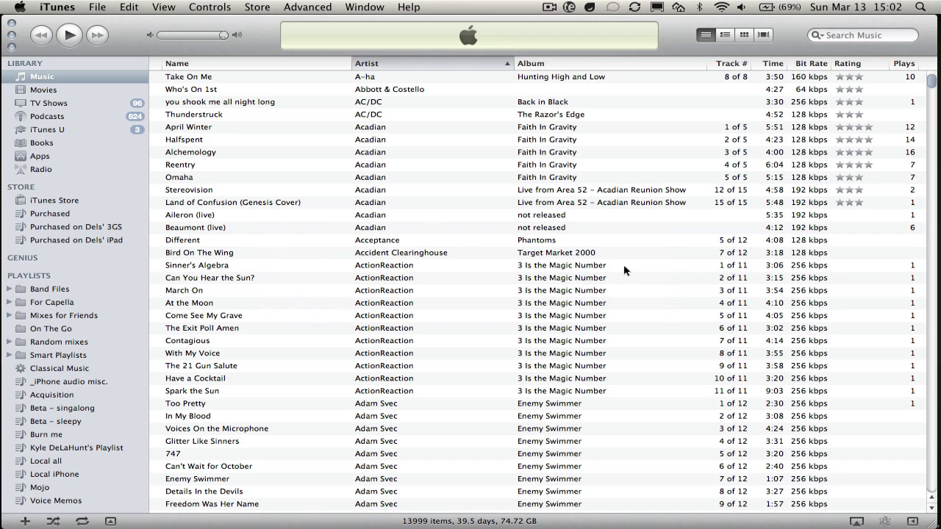
{"action": "key", "text": "super+h"}
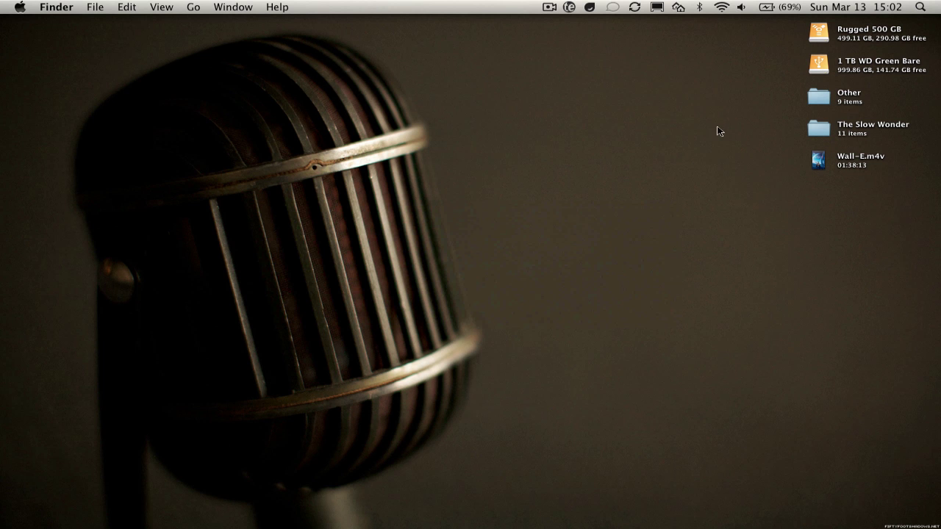
Add The Slow Wonder folder from the desktop to the iTunes library.
{"action": "left_click", "coordinate": [814, 133]}
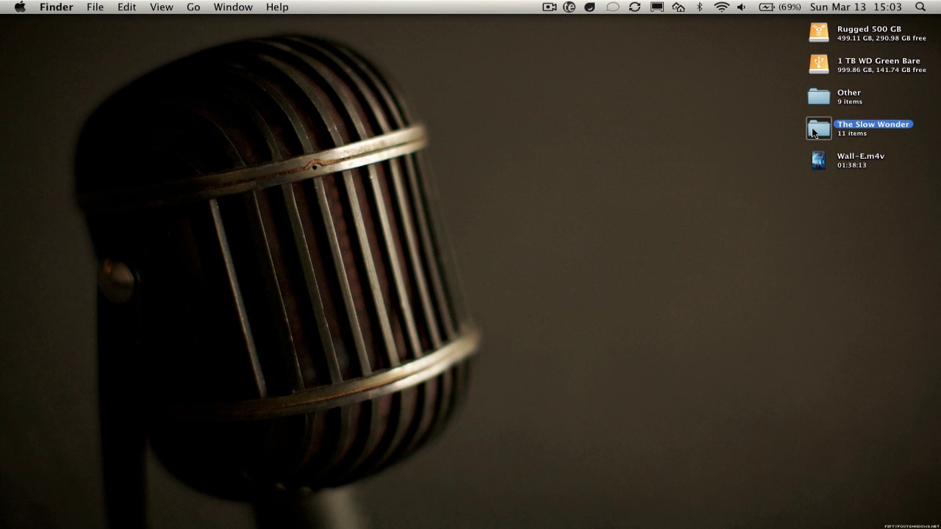
{"action": "left_click_drag", "start_coordinate": [814, 133], "coordinate": [77, 152]}
{"action": "key", "text": "super+Tab"}
{"action": "key", "text": "super+Tab"}
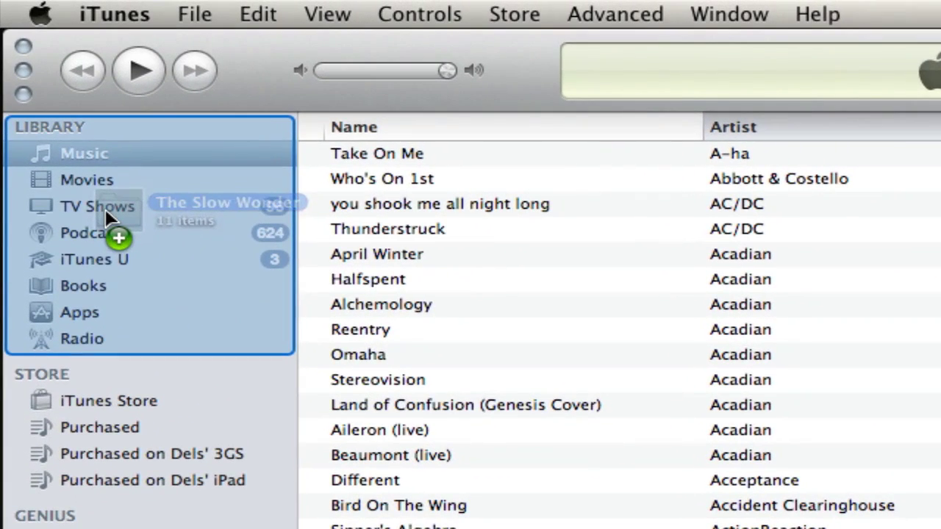
{"action": "left_click_drag", "start_coordinate": [105, 209], "coordinate": [135, 199]}
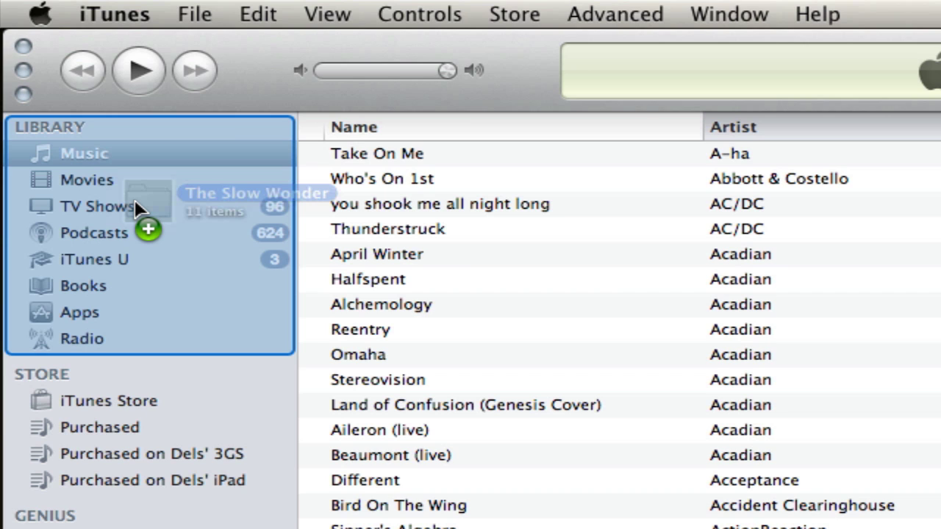
{"action": "left_click_drag", "start_coordinate": [134, 199], "coordinate": [135, 199]}
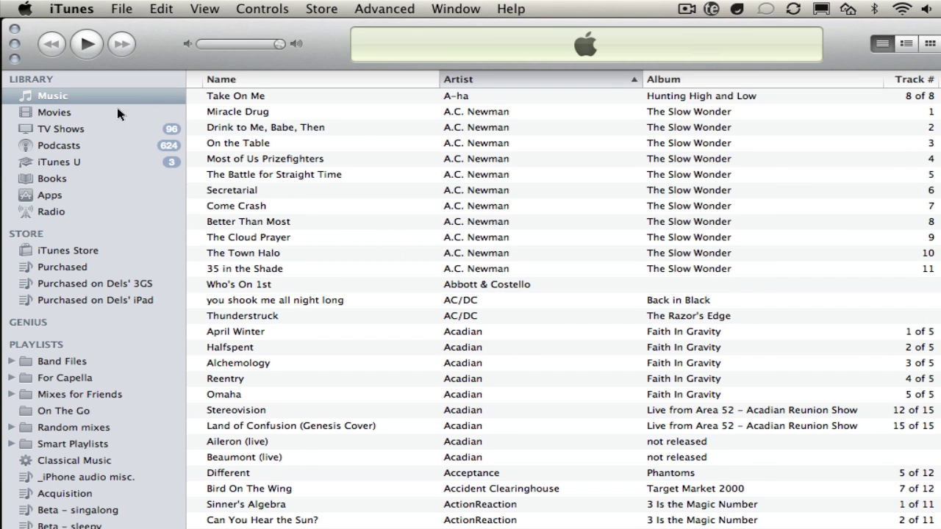
Reveal the file of "Drink to Me, Babe, Then" in Finder, check its enclosing folder path, and return to iTunes.
{"action": "left_click", "coordinate": [561, 126]}
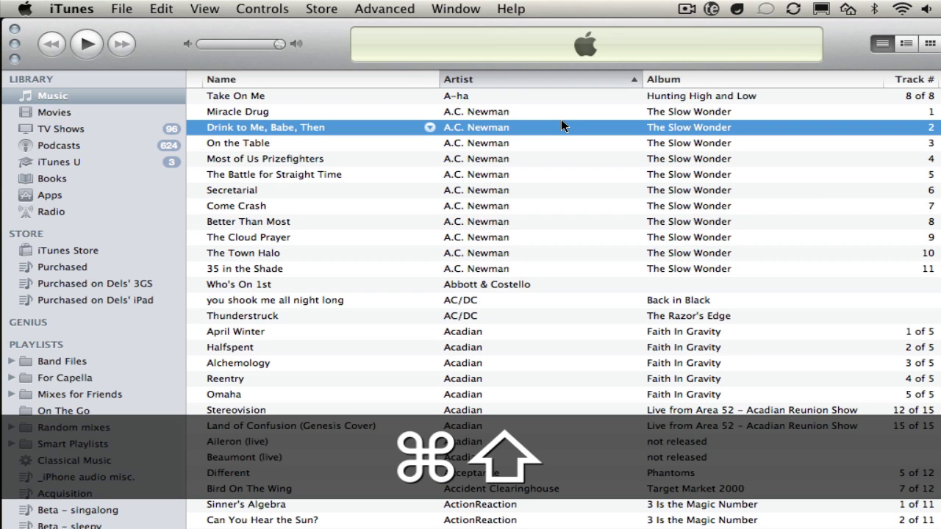
{"action": "key", "text": "super+shift+r"}
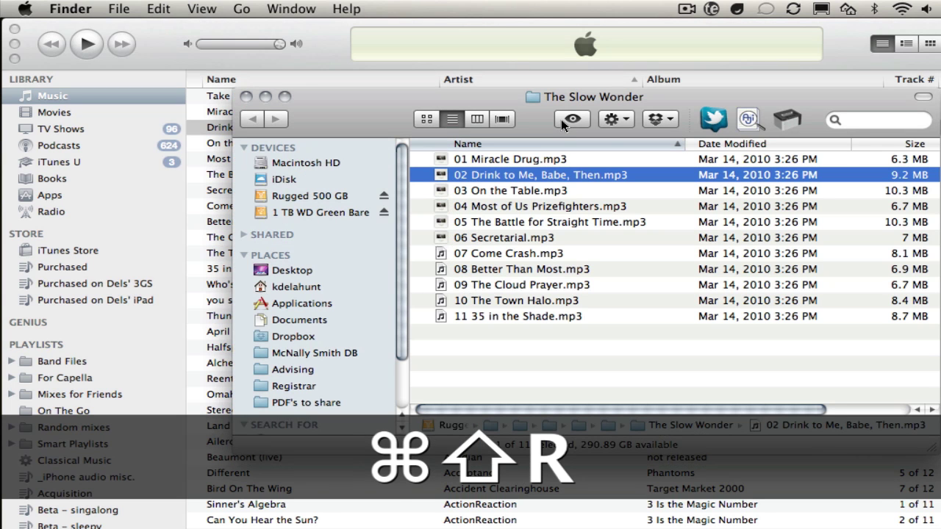
{"action": "left_click", "coordinate": [620, 98], "text": "super"}
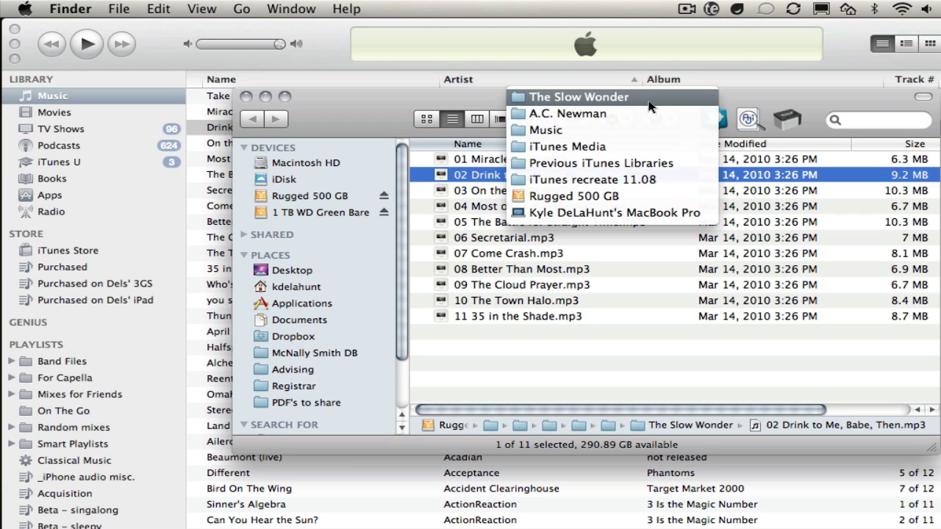
{"action": "left_click", "coordinate": [806, 90]}
{"action": "key", "text": "super+w"}
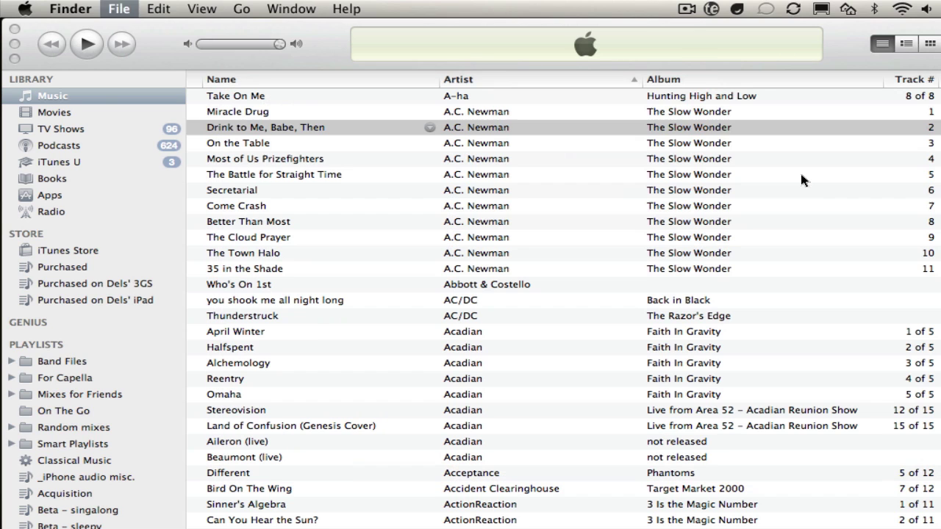
{"action": "left_click", "coordinate": [757, 181]}
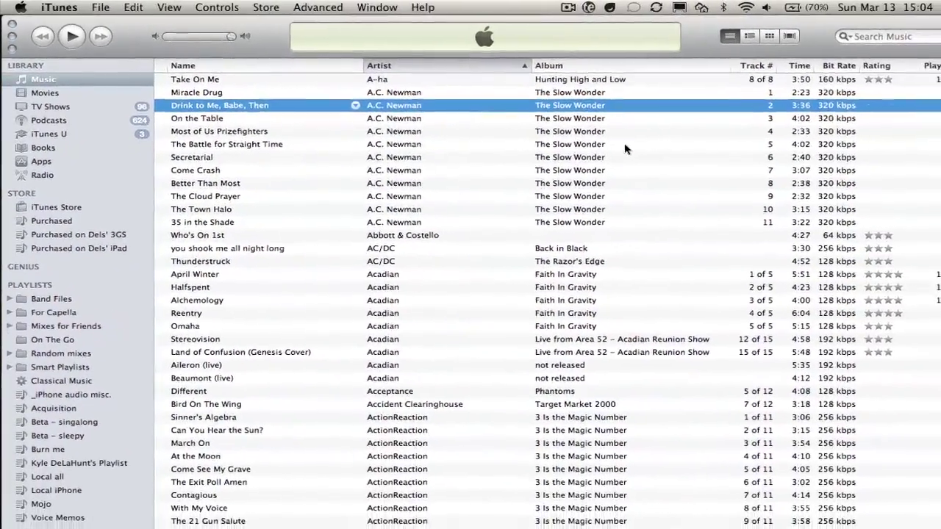
{"action": "key", "text": "super+h"}
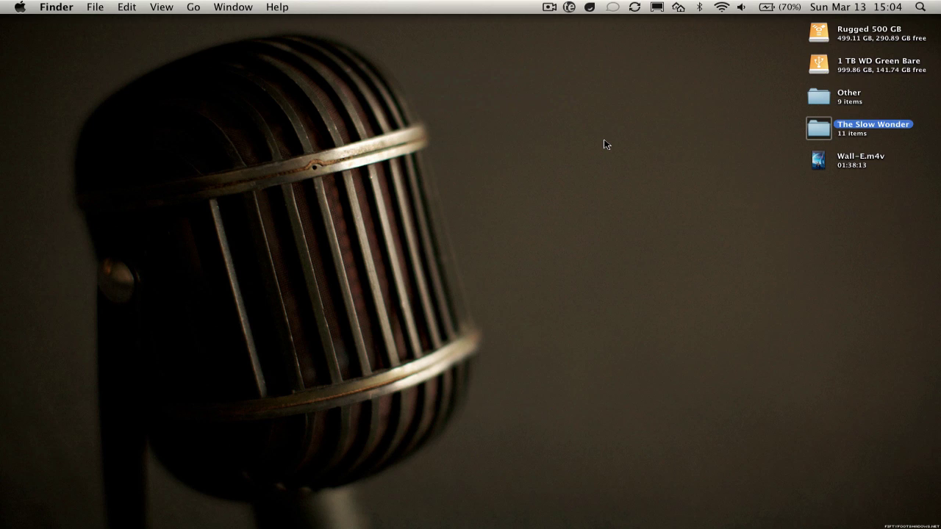
{"action": "left_click", "coordinate": [821, 166]}
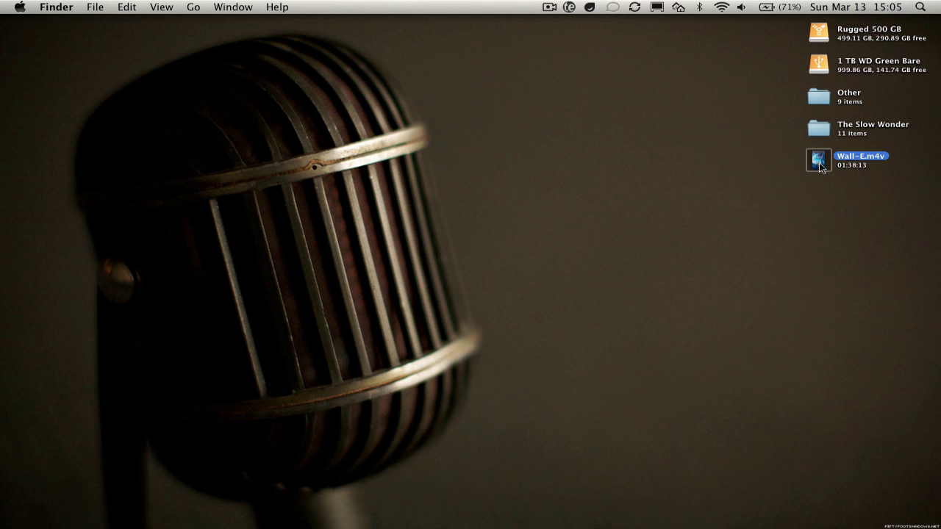
{"action": "left_click_drag", "start_coordinate": [822, 167], "coordinate": [620, 186]}
{"action": "key", "text": "super+Tab"}
{"action": "key", "text": "super+Tab"}
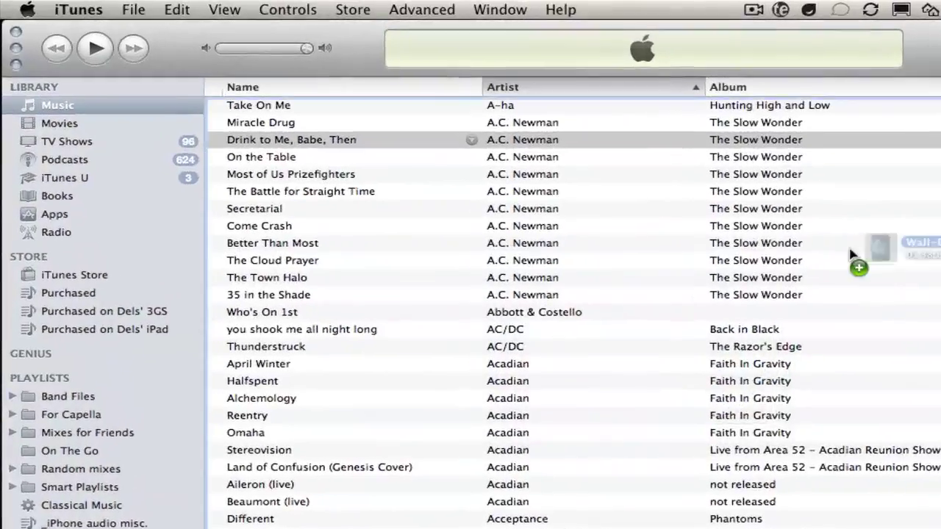
{"action": "left_click_drag", "start_coordinate": [851, 254], "coordinate": [92, 156]}
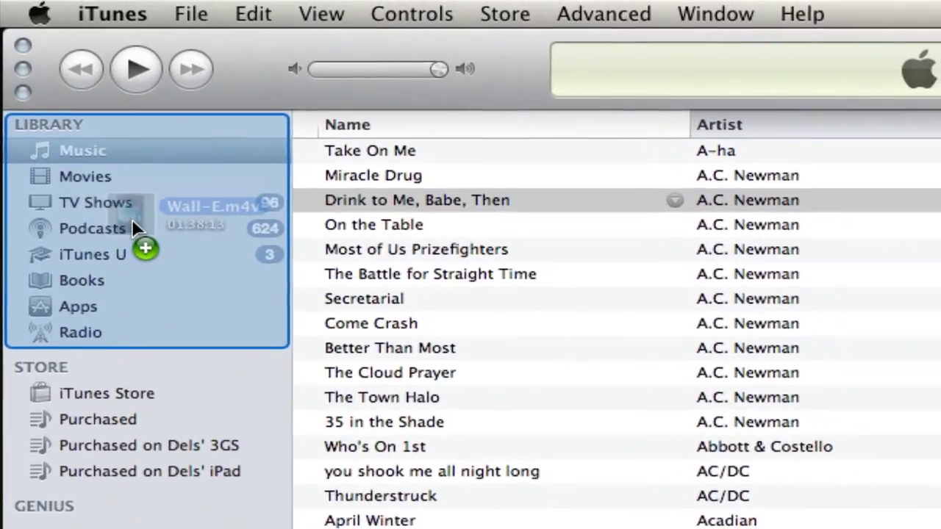
{"action": "left_click_drag", "start_coordinate": [133, 220], "coordinate": [134, 221]}
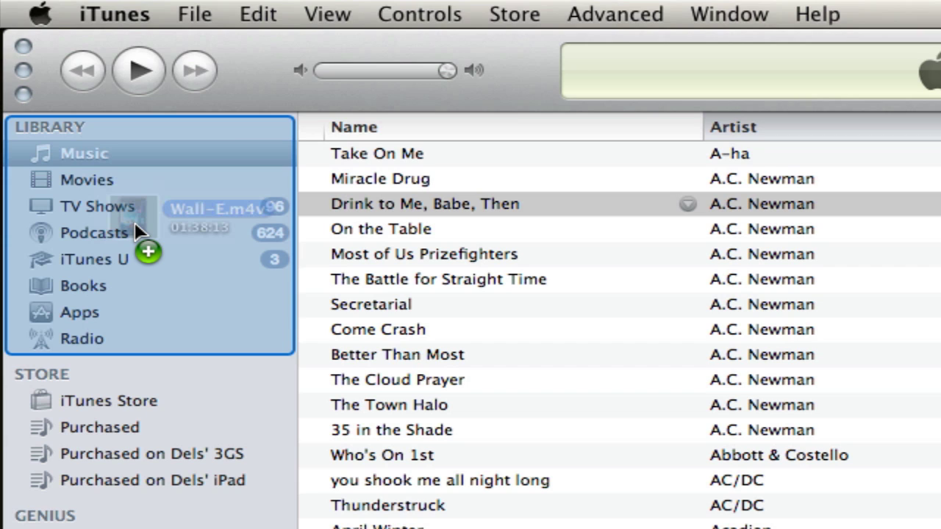
{"action": "key", "text": "alt"}
{"action": "left_click_drag", "start_coordinate": [135, 222], "coordinate": [135, 223]}
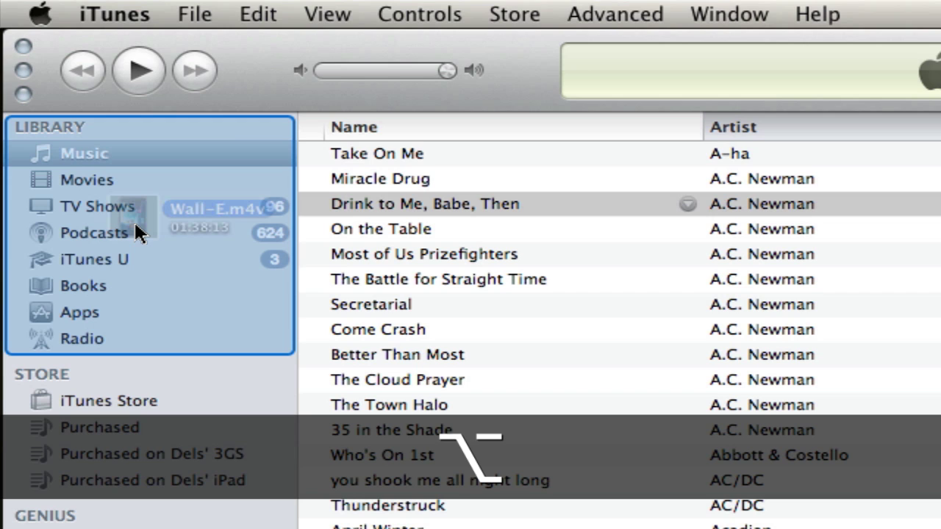
{"action": "left_click_drag", "start_coordinate": [136, 223], "coordinate": [135, 222]}
{"action": "key", "text": "alt"}
{"action": "left_click_drag", "start_coordinate": [137, 232], "coordinate": [650, 302]}
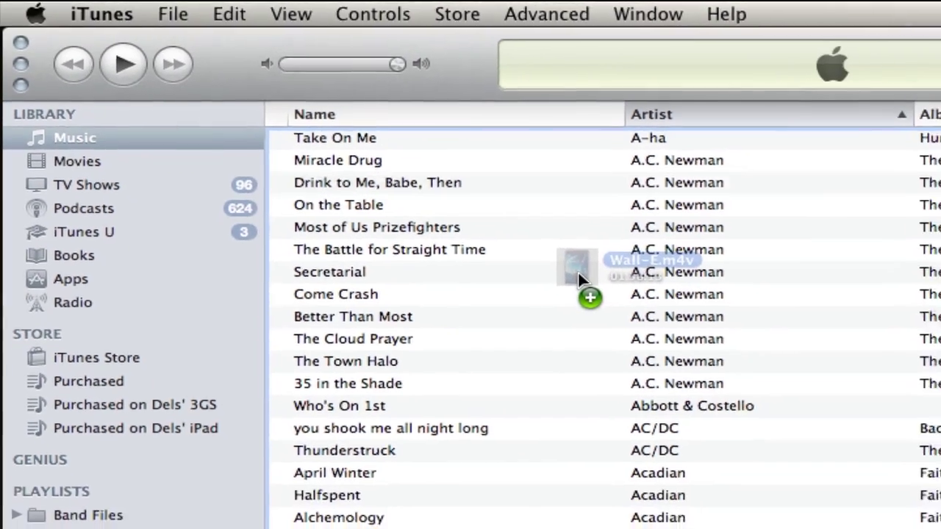
{"action": "left_click_drag", "start_coordinate": [578, 272], "coordinate": [646, 216]}
Copy Wall-E.m4v from the desktop into the iTunes movies folder on the 1 TB WD Green Bare drive.
{"action": "key", "text": "F11"}
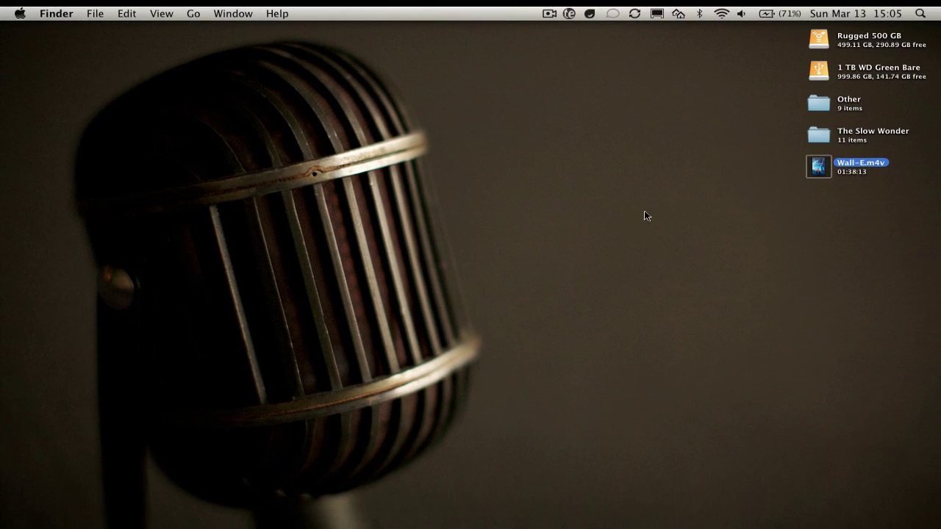
{"action": "double_click", "coordinate": [824, 65]}
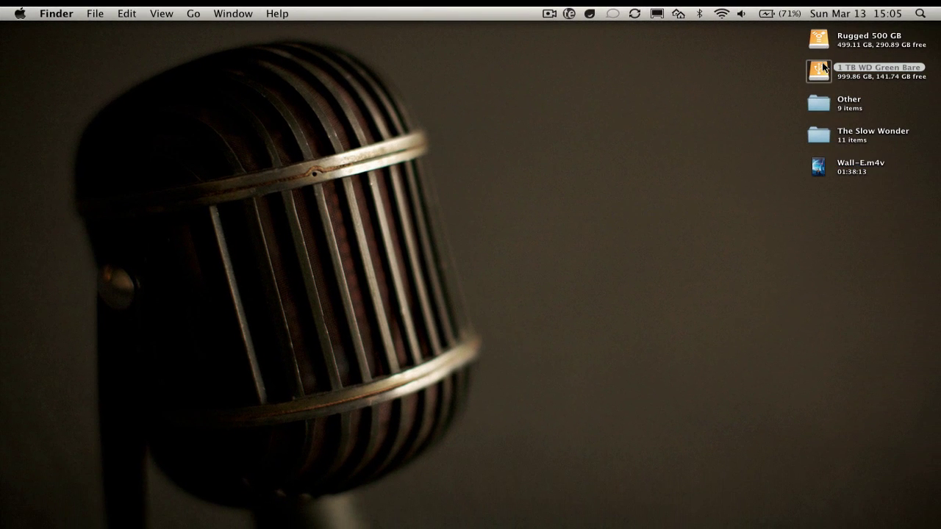
{"action": "left_click_drag", "start_coordinate": [817, 168], "coordinate": [218, 294]}
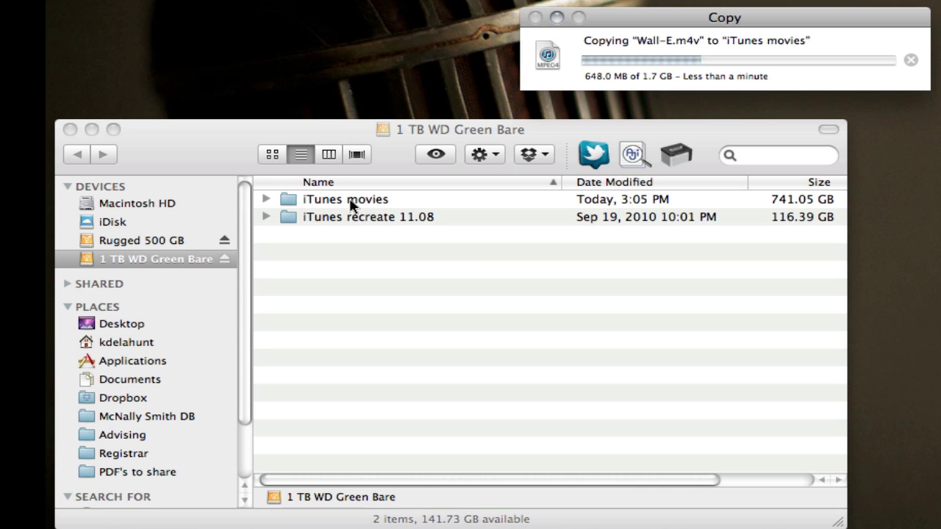
Open the iTunes movies folder, sort it by name, and check the location of the copied Wall-E.m4v.
{"action": "double_click", "coordinate": [350, 205]}
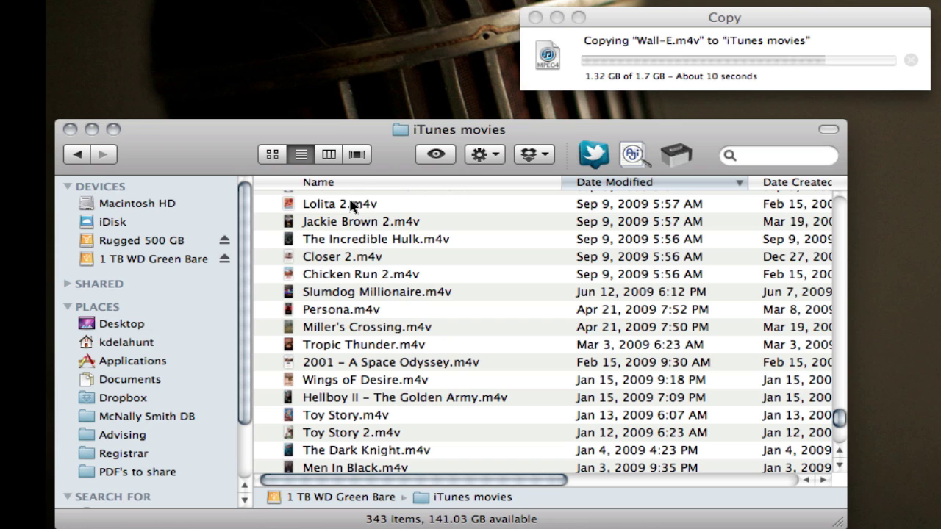
{"action": "left_click", "coordinate": [364, 176]}
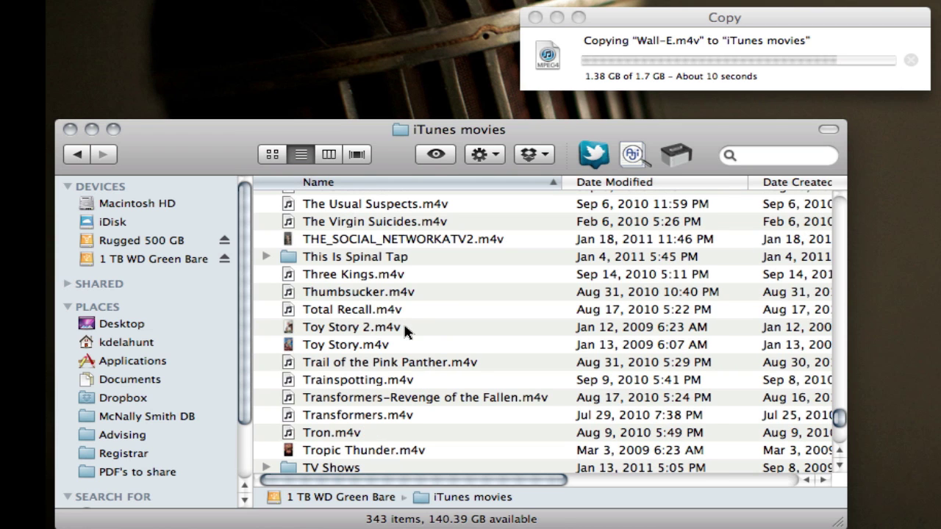
{"action": "scroll", "coordinate": [404, 327], "scroll_direction": "down", "scroll_amount": 8}
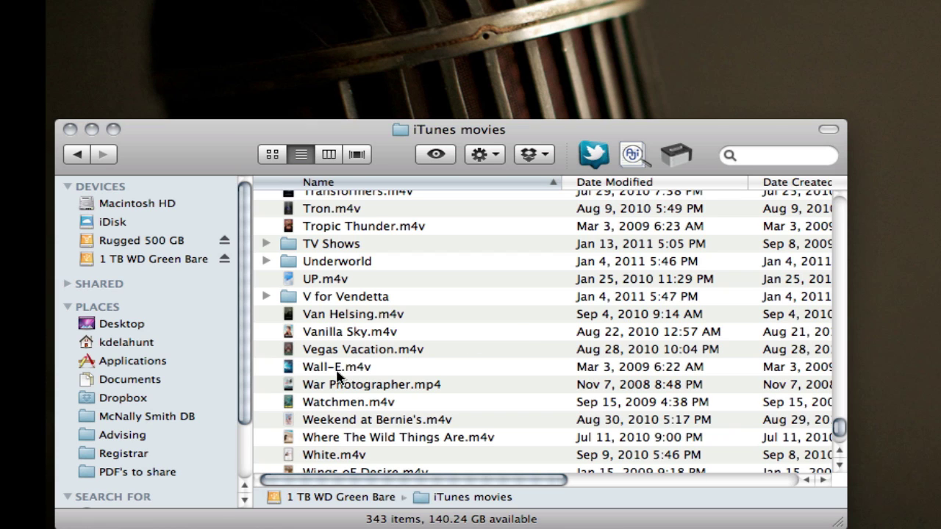
{"action": "left_click", "coordinate": [466, 136], "text": "super"}
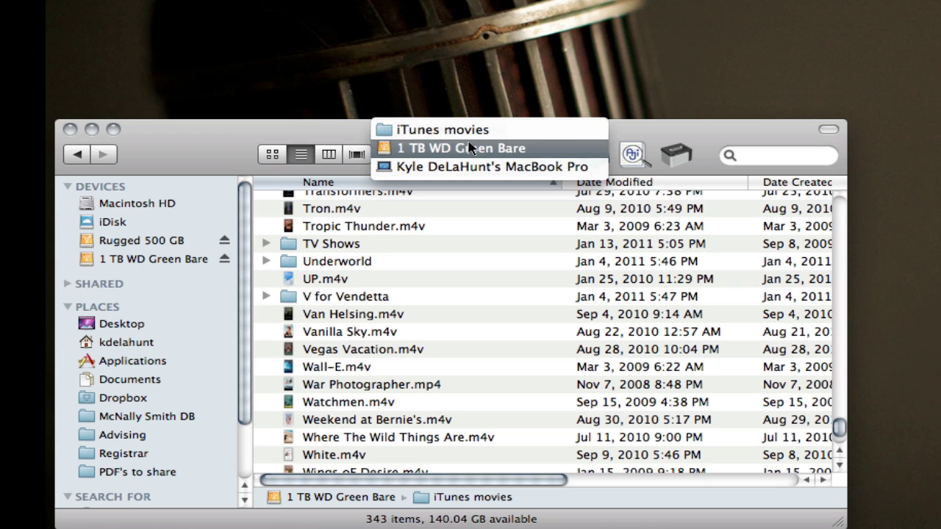
{"action": "left_click", "coordinate": [311, 126]}
Add Wall-E.m4v from the iTunes movies folder to the iTunes library as a reference, without copying the file.
{"action": "left_click_drag", "start_coordinate": [343, 367], "coordinate": [478, 306]}
{"action": "key", "text": "super+Tab"}
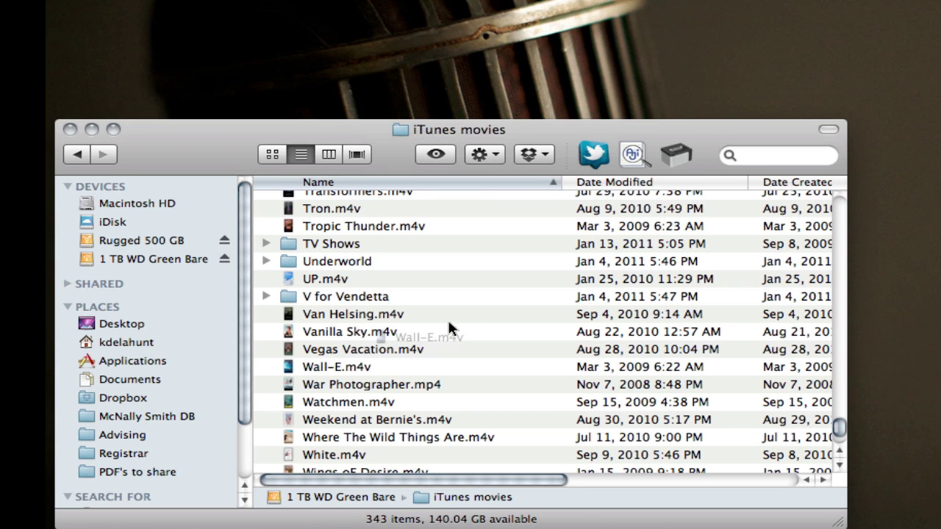
{"action": "key", "text": "super+Tab"}
{"action": "left_click_drag", "start_coordinate": [466, 388], "coordinate": [136, 172]}
{"action": "key", "text": "alt"}
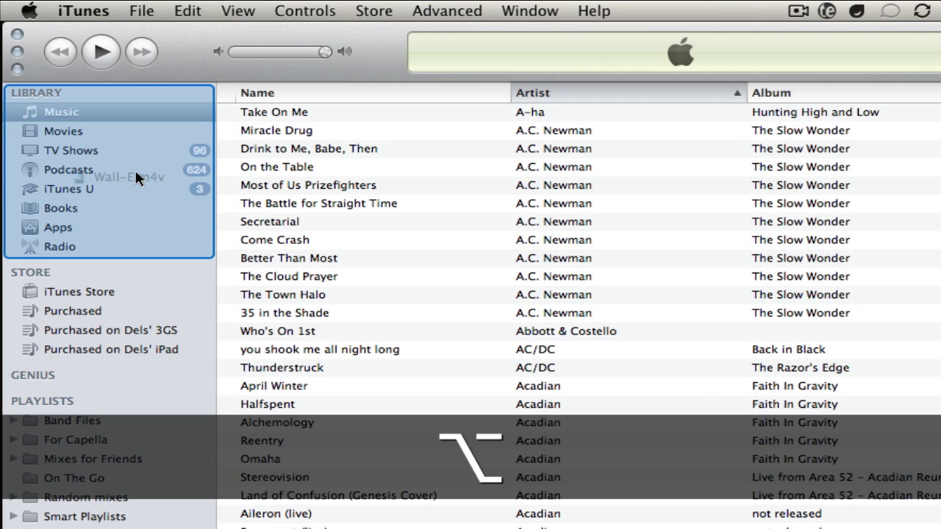
{"action": "left_click_drag", "start_coordinate": [135, 173], "coordinate": [135, 173]}
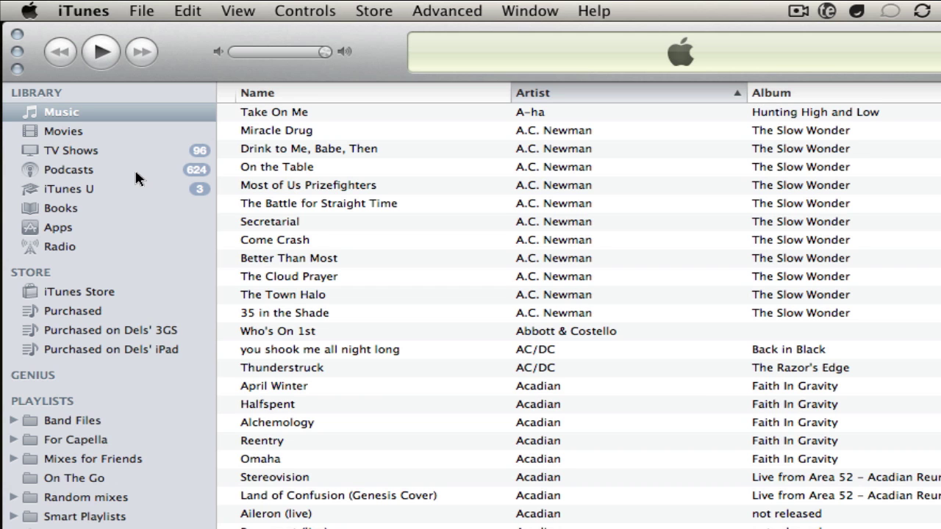
Select Wall-E in the iTunes Movies library, reveal its file in Finder, and check its enclosing folder path.
{"action": "left_click", "coordinate": [111, 129]}
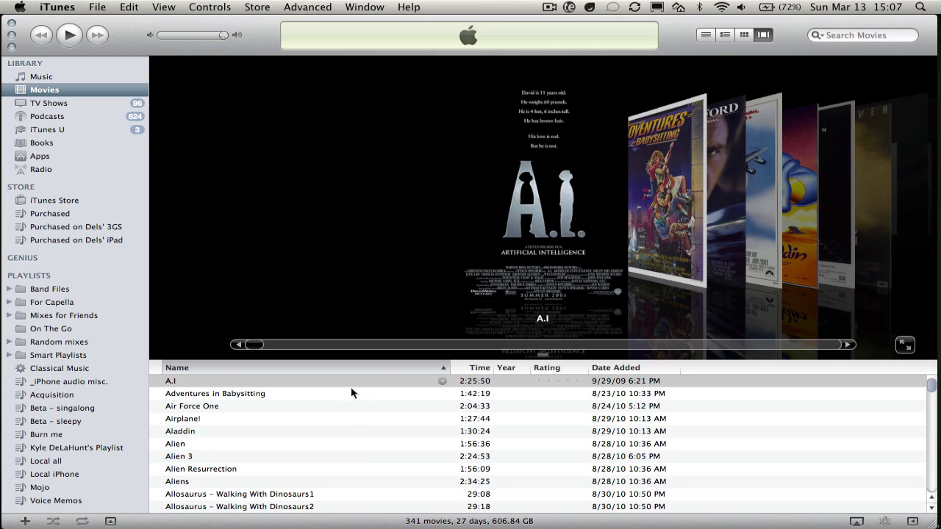
{"action": "left_click", "coordinate": [351, 433]}
{"action": "type", "text": "a"}
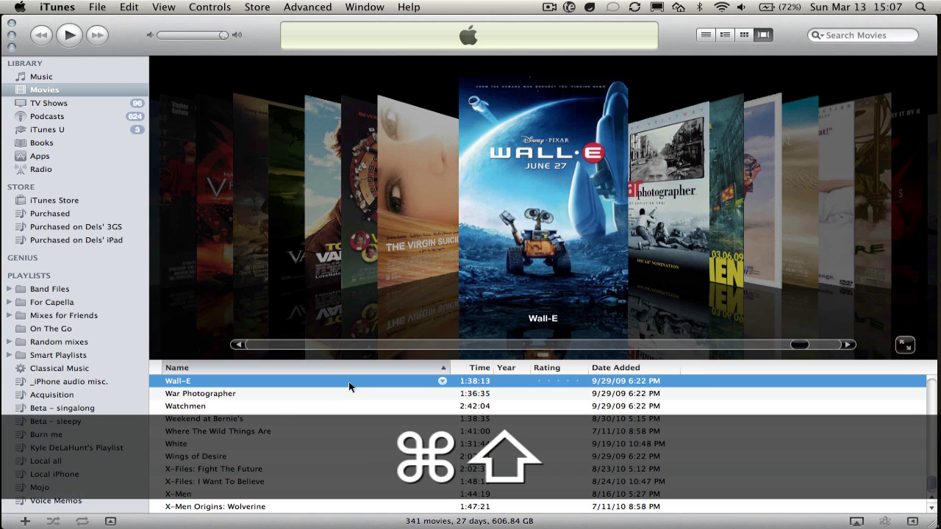
{"action": "key", "text": "super+shift+r"}
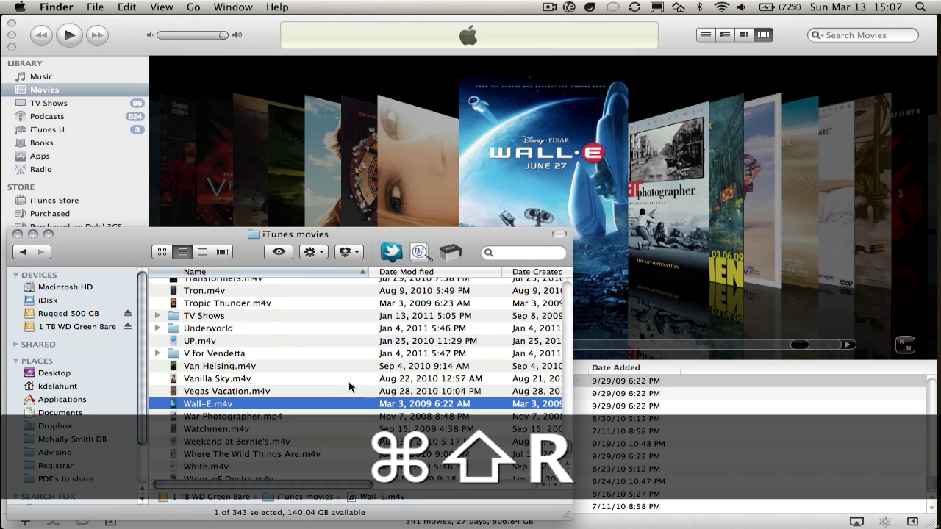
{"action": "left_click", "coordinate": [292, 235], "text": "super"}
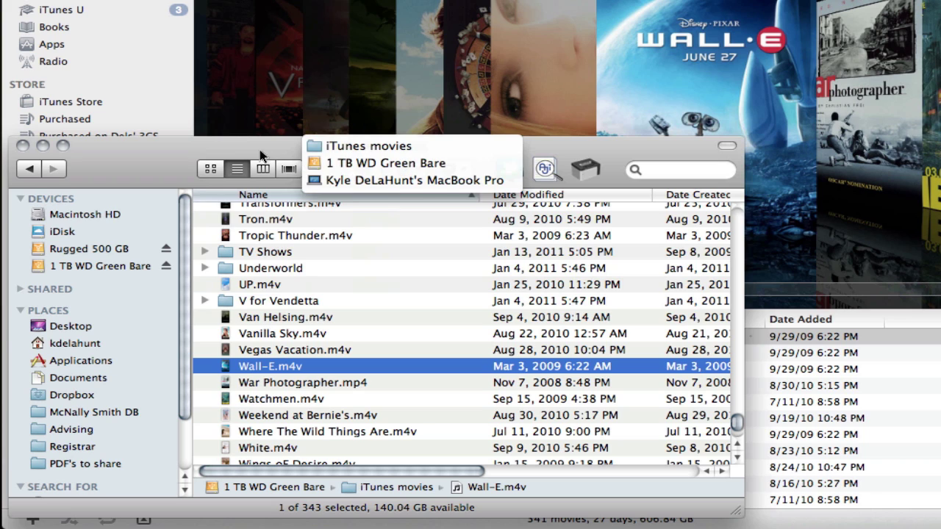
{"action": "left_click", "coordinate": [243, 142]}
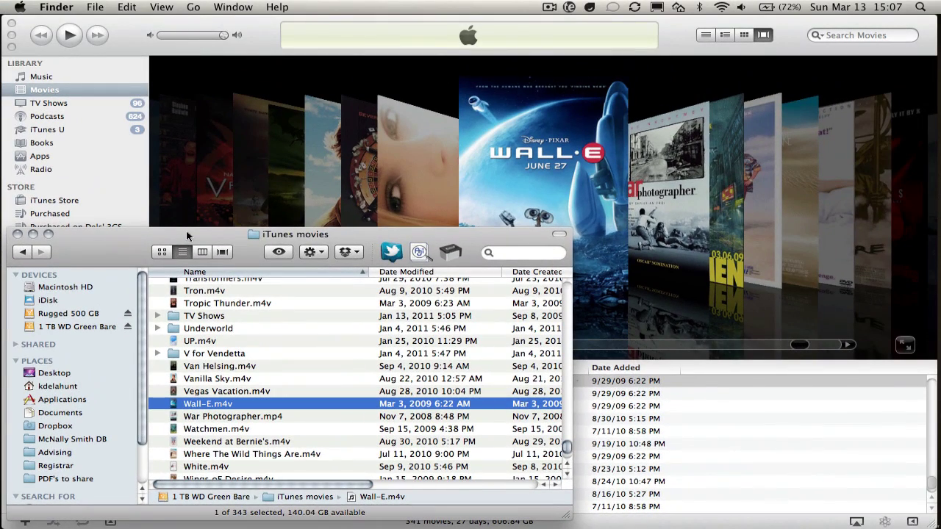
{"action": "key", "text": "super+Tab"}
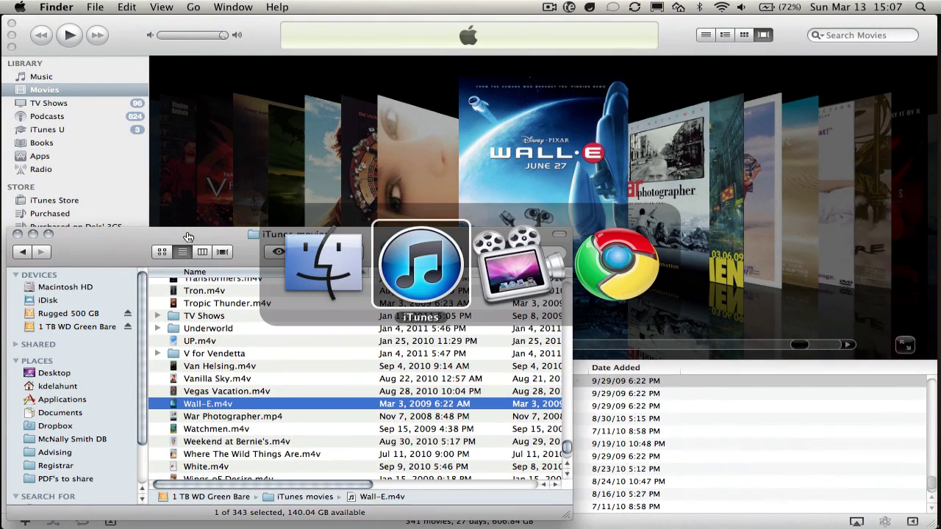